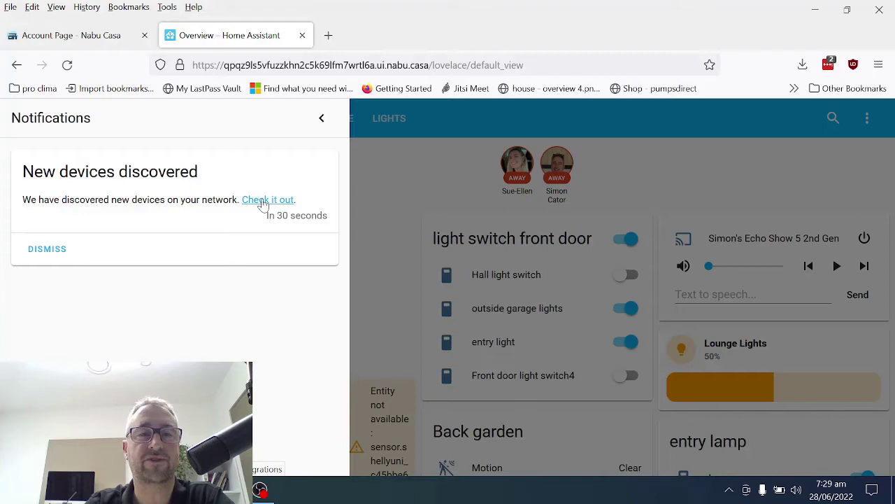
- Set up the newly discovered Shelly UNI device shellyuni-C45BBE6C0196 and assign it to the Garden area
{"action": "left_click", "coordinate": [263, 202]}
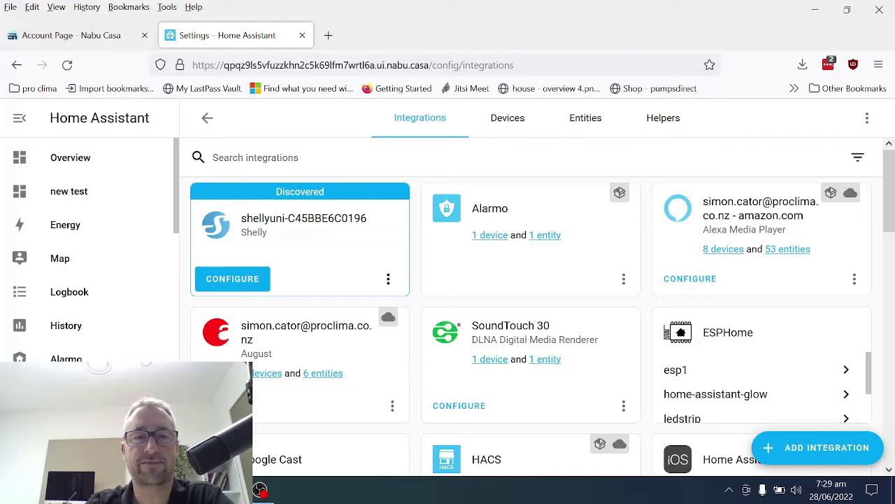
{"action": "left_click", "coordinate": [245, 278]}
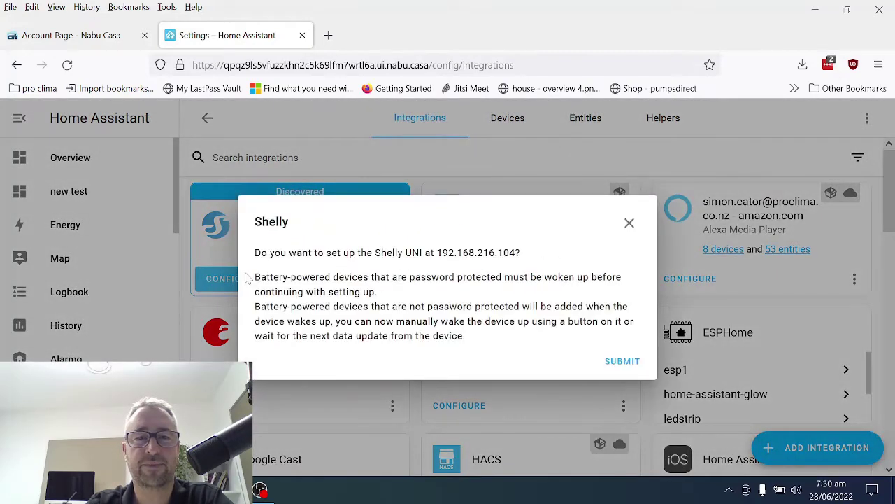
{"action": "left_click", "coordinate": [622, 362]}
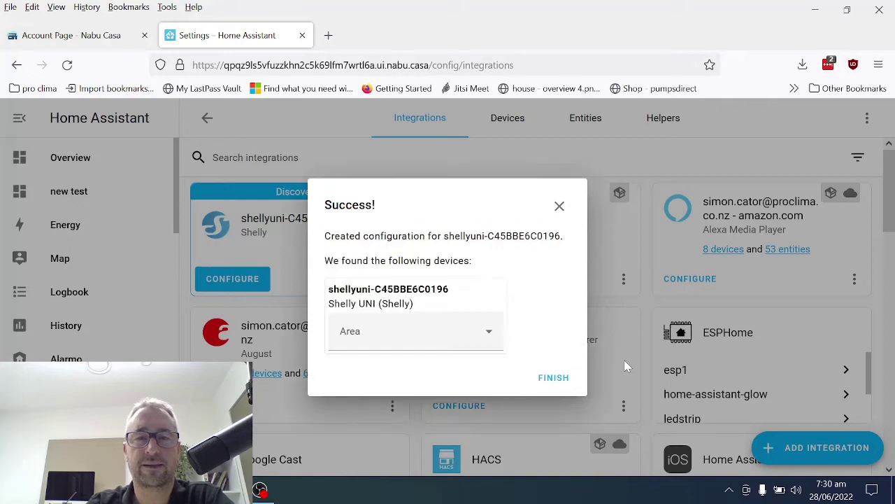
{"action": "left_click", "coordinate": [486, 334]}
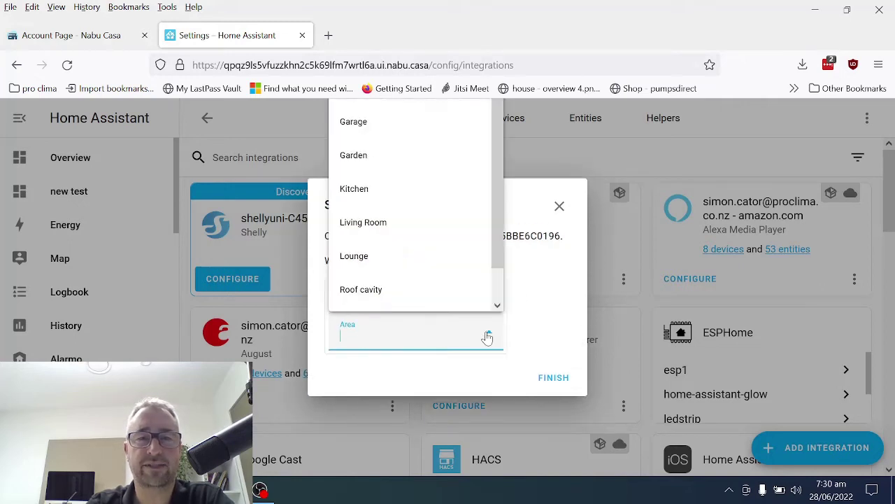
{"action": "left_click", "coordinate": [401, 153]}
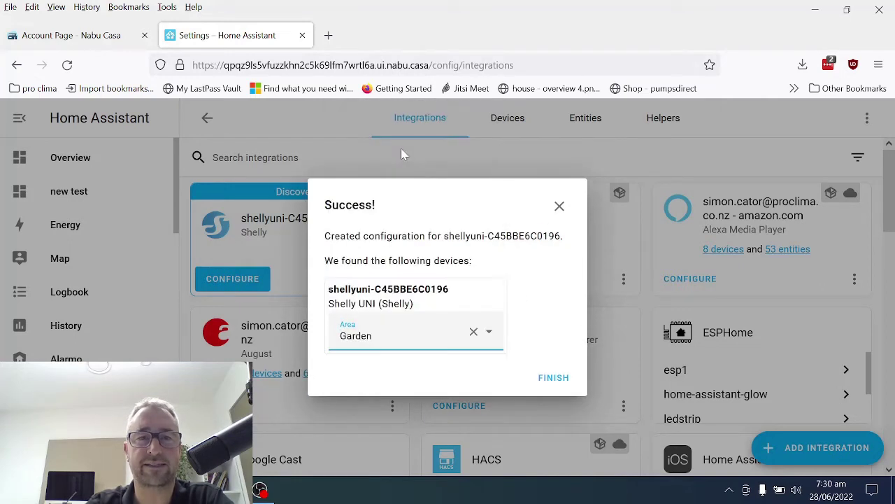
{"action": "left_click", "coordinate": [554, 378]}
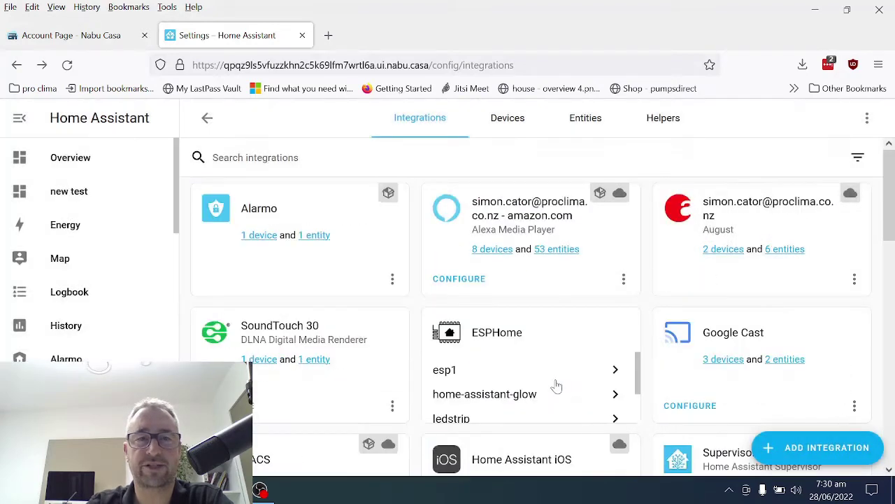
- Open the device page of shellyuni-C45BBE6C0196 from the Shelly integration
{"action": "scroll", "coordinate": [556, 386], "scroll_direction": "down", "scroll_amount": 1}
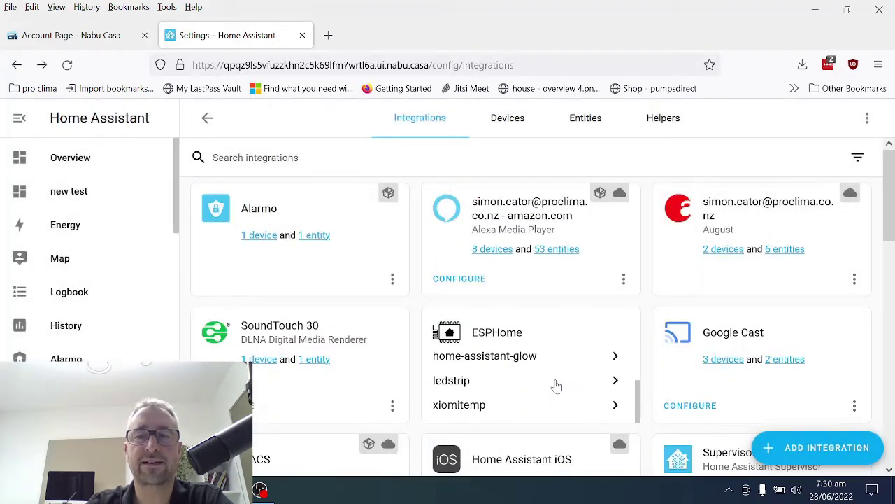
{"action": "scroll", "coordinate": [646, 420], "scroll_direction": "down", "scroll_amount": 5}
{"action": "scroll", "coordinate": [649, 422], "scroll_direction": "down", "scroll_amount": 3}
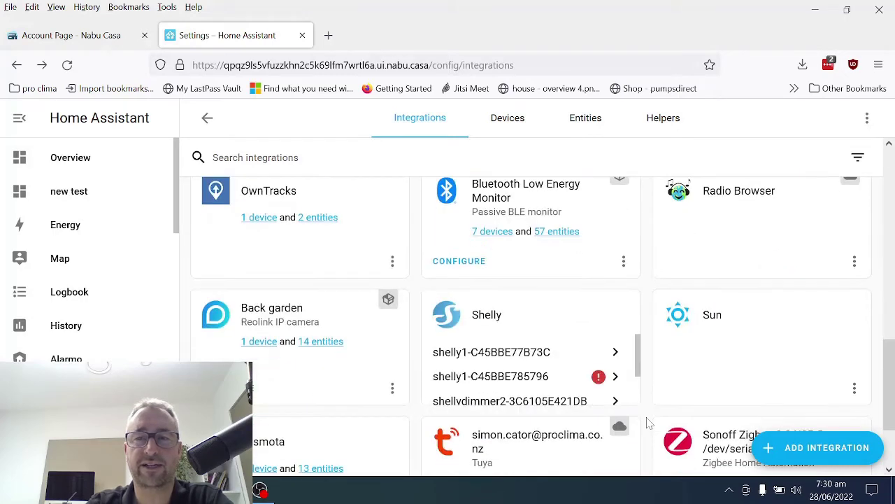
{"action": "scroll", "coordinate": [649, 423], "scroll_direction": "down", "scroll_amount": 2}
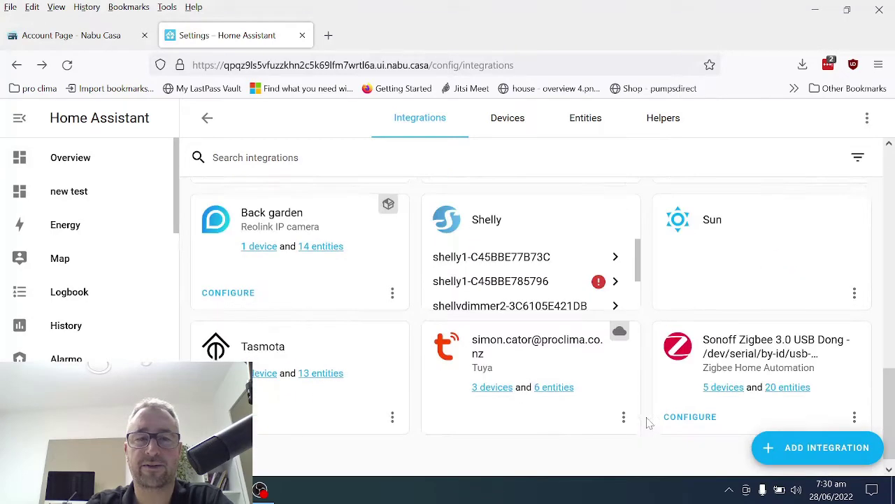
{"action": "scroll", "coordinate": [518, 285], "scroll_direction": "down", "scroll_amount": 1}
{"action": "left_click", "coordinate": [518, 279]}
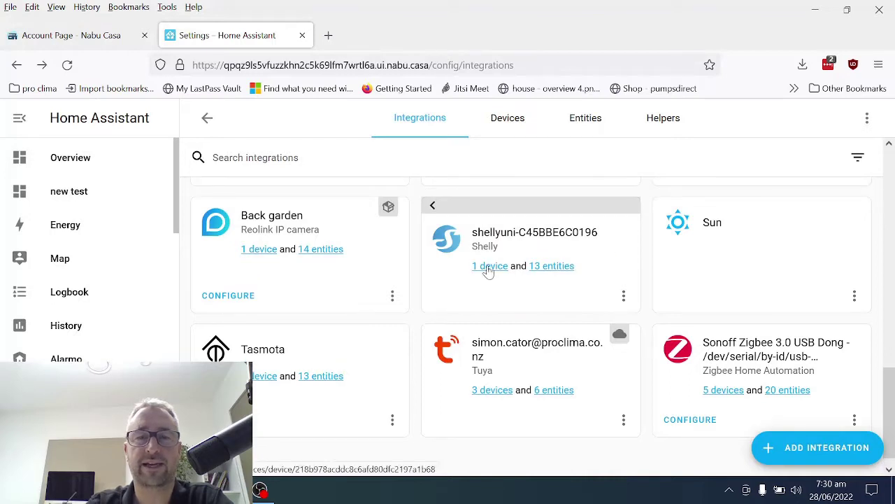
{"action": "left_click", "coordinate": [489, 270]}
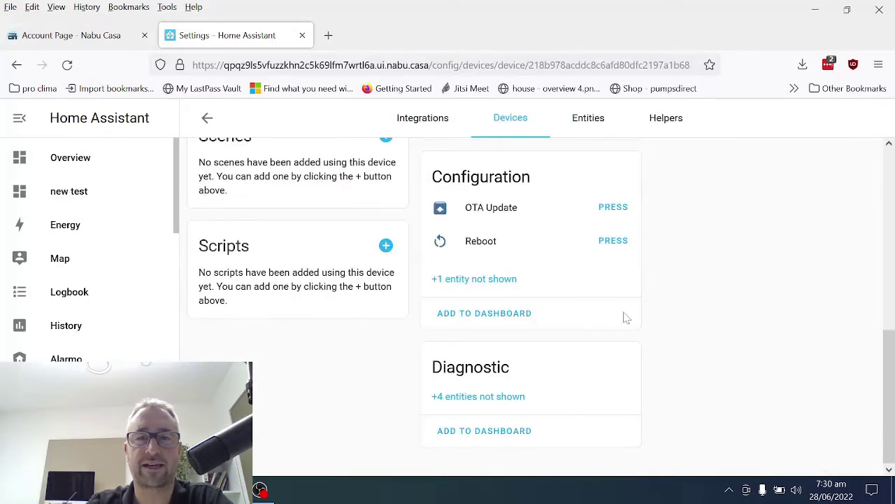
- Reveal the Shelly UNI's hidden sensor entities and change the Channel 2 Input entity's status to Enabled
{"action": "scroll", "coordinate": [622, 321], "scroll_direction": "up", "scroll_amount": 10}
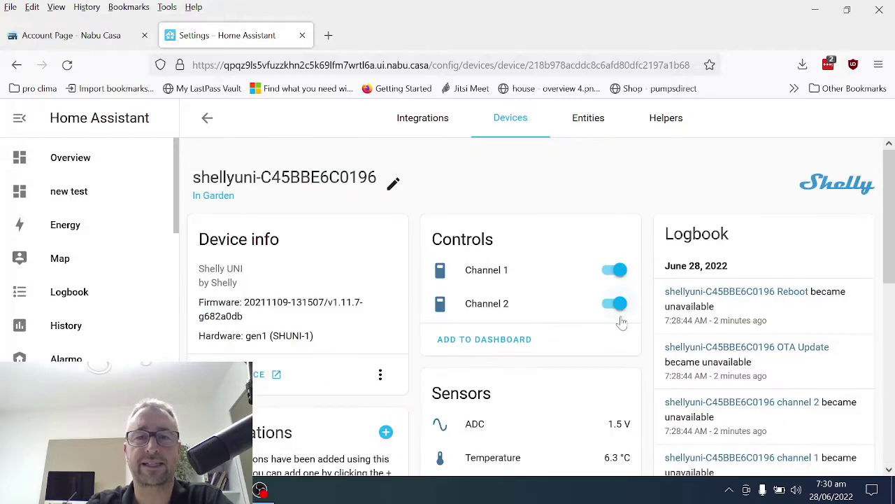
{"action": "scroll", "coordinate": [622, 322], "scroll_direction": "down", "scroll_amount": 2}
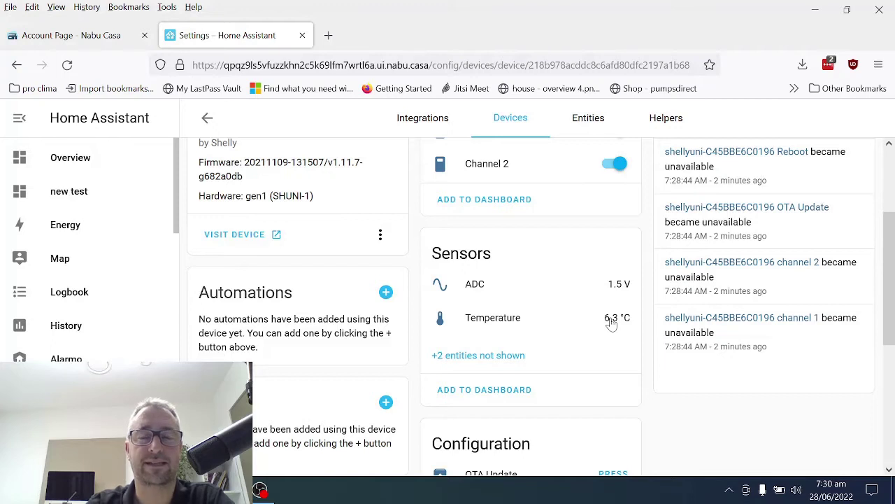
{"action": "left_click", "coordinate": [455, 356]}
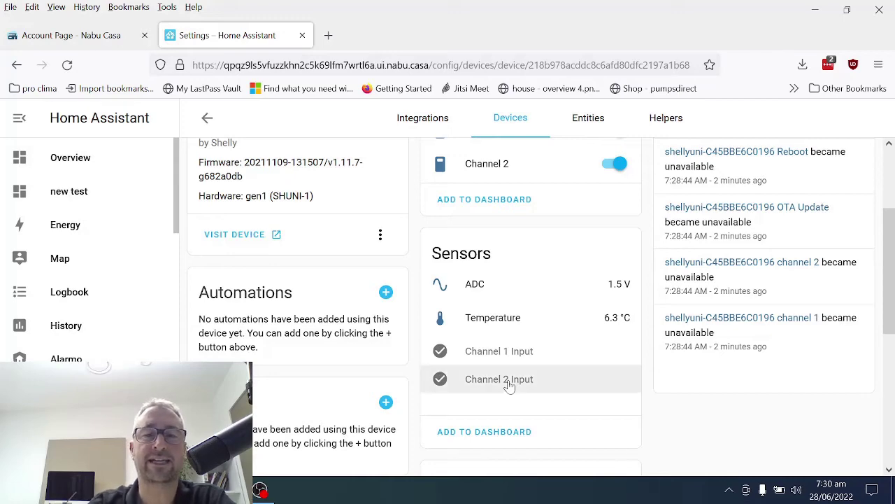
{"action": "left_click", "coordinate": [509, 384]}
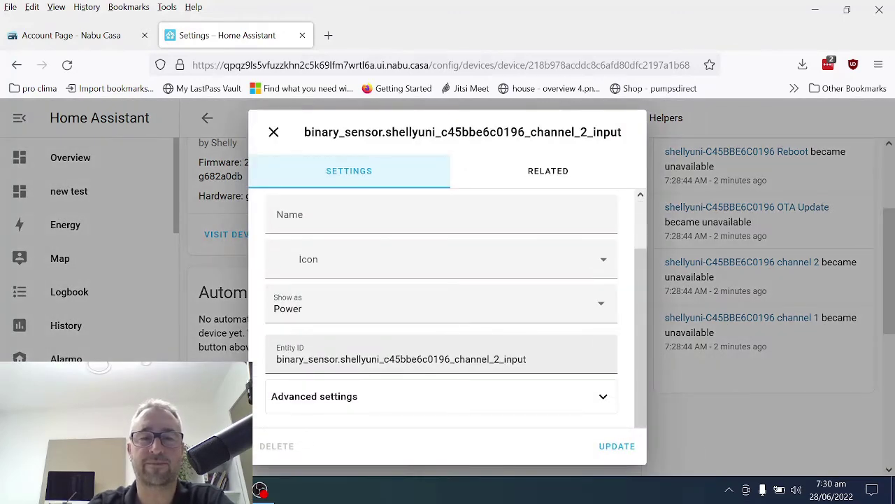
{"action": "left_click", "coordinate": [432, 404]}
{"action": "scroll", "coordinate": [431, 406], "scroll_direction": "down", "scroll_amount": 5}
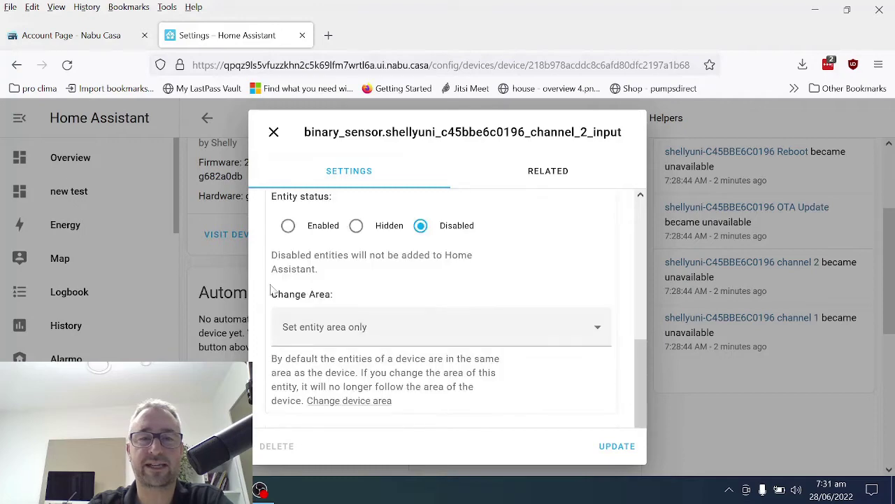
{"action": "left_click", "coordinate": [288, 226]}
{"action": "left_click", "coordinate": [619, 446]}
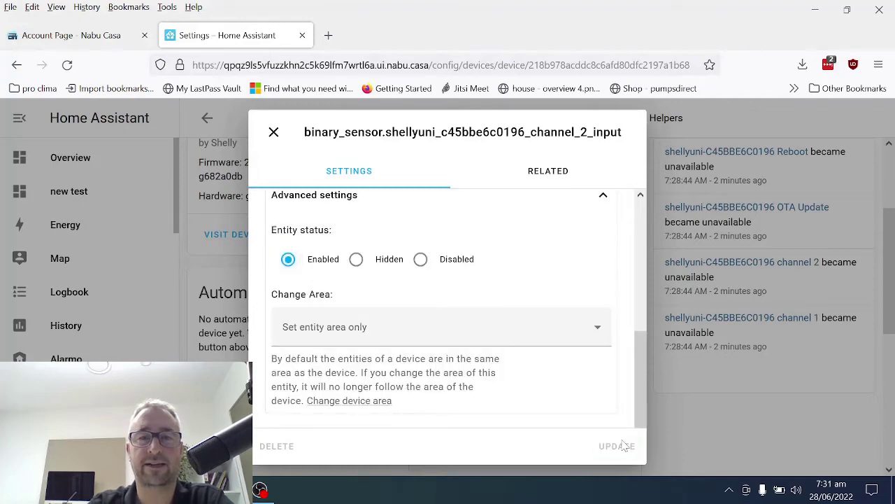
{"action": "left_click", "coordinate": [592, 329]}
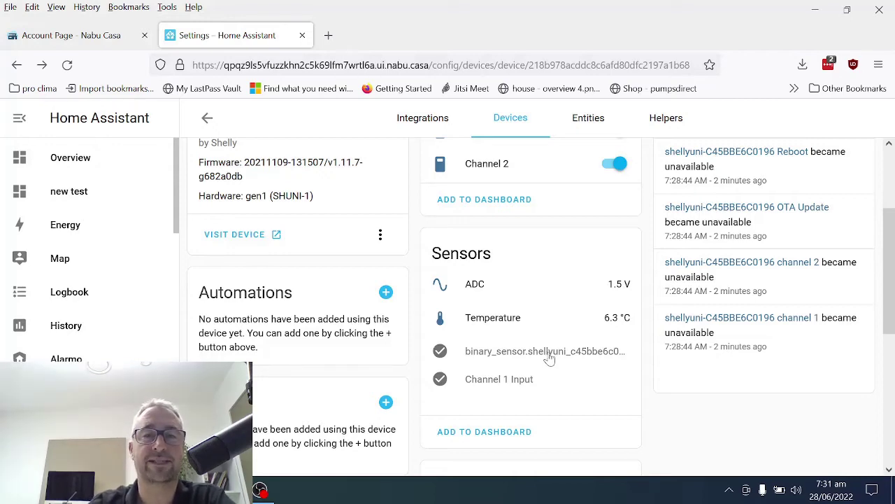
- Test the Shelly UNI's outputs by switching Channel 1 and Channel 2 off and back on
{"action": "scroll", "coordinate": [560, 343], "scroll_direction": "up", "scroll_amount": 3}
{"action": "left_click", "coordinate": [613, 270]}
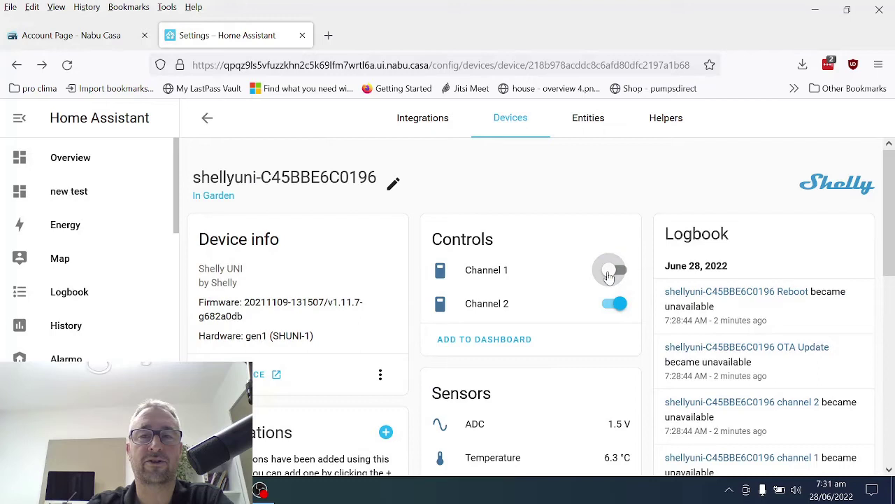
{"action": "left_click", "coordinate": [616, 311]}
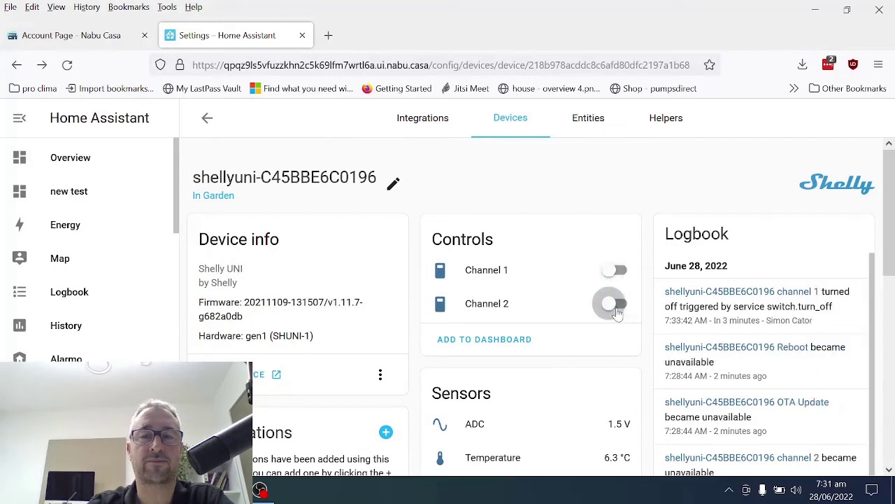
{"action": "left_click", "coordinate": [612, 272]}
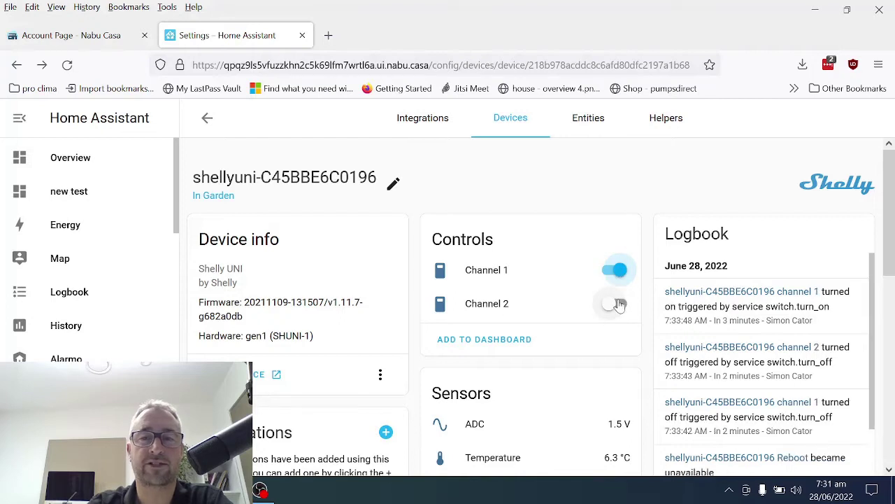
{"action": "left_click", "coordinate": [619, 305]}
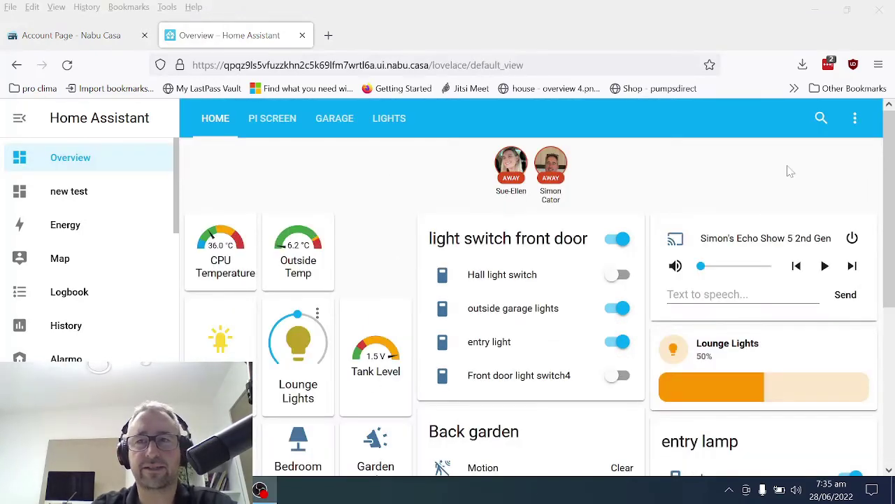
- Edit the Home dashboard view and add a Gauge card to the grid holding the CPU Temperature and Outside Temp gauges
{"action": "left_click", "coordinate": [856, 122]}
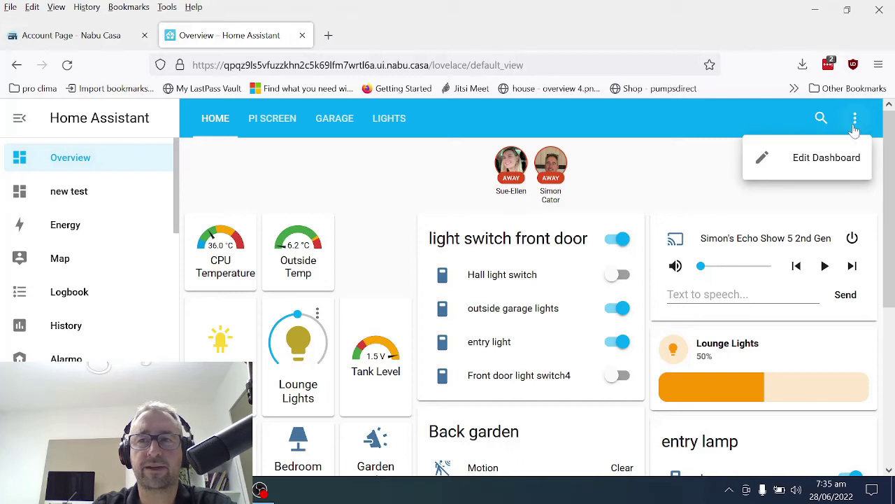
{"action": "left_click", "coordinate": [842, 154]}
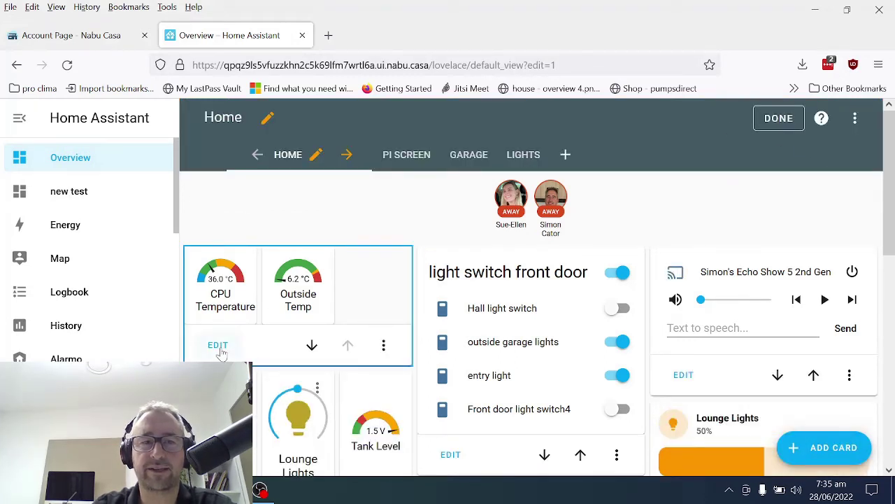
{"action": "left_click", "coordinate": [217, 345]}
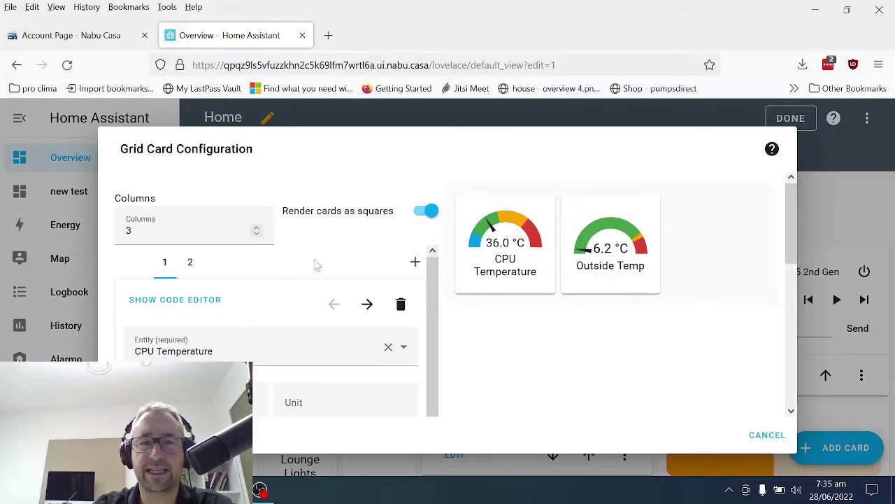
{"action": "left_click", "coordinate": [415, 262]}
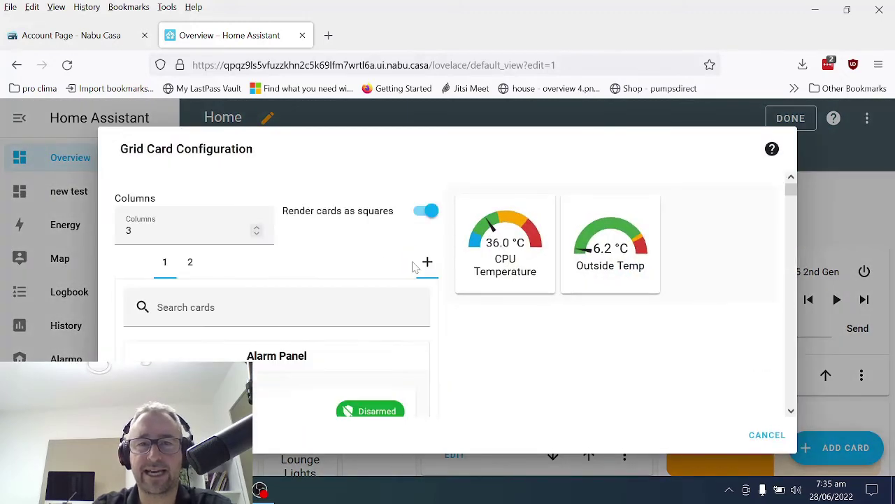
{"action": "left_click", "coordinate": [296, 310]}
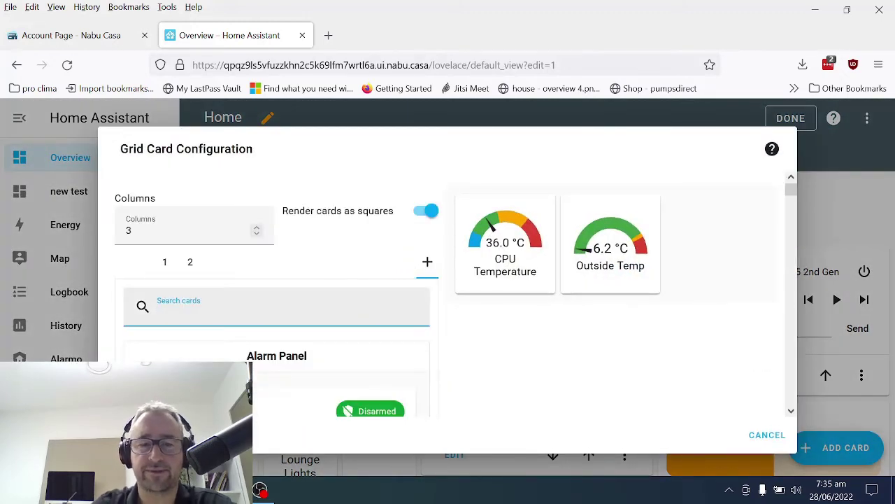
{"action": "type", "text": "ga"}
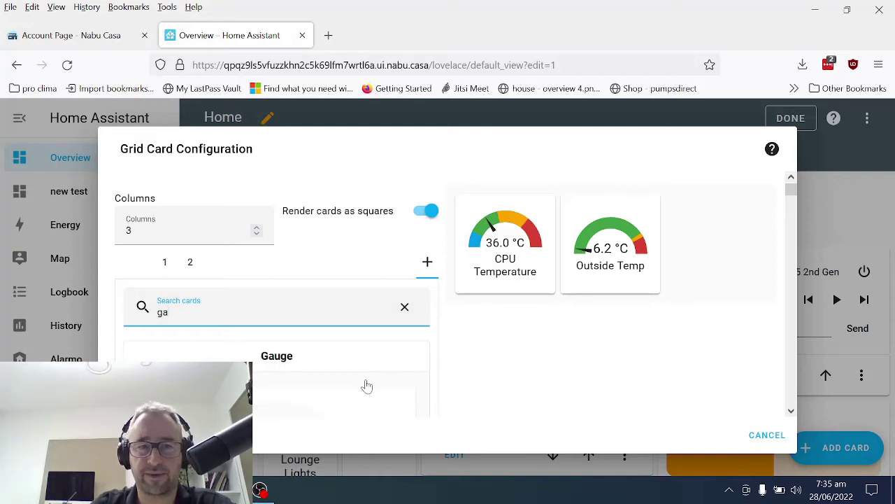
{"action": "left_click", "coordinate": [312, 370]}
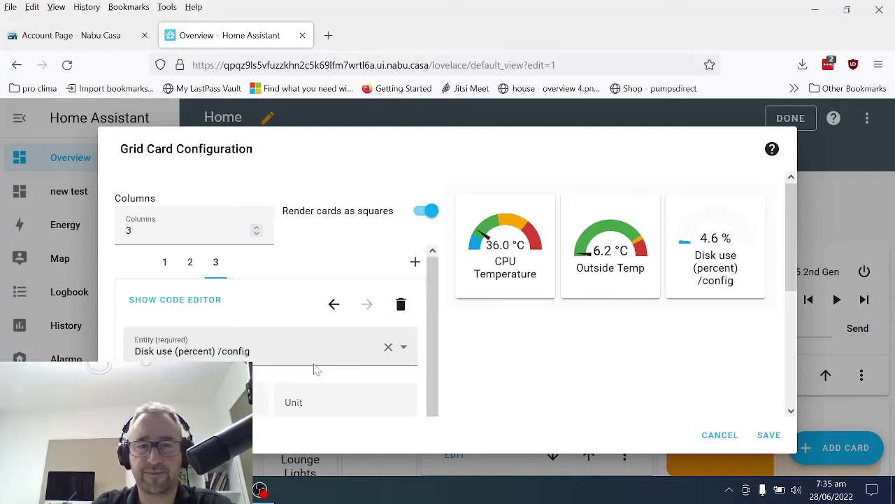
- Replace the new gauge's entity with shellyuni-C45BBE6C0196 ADC
{"action": "left_click", "coordinate": [388, 347]}
{"action": "type", "text": "uni"}
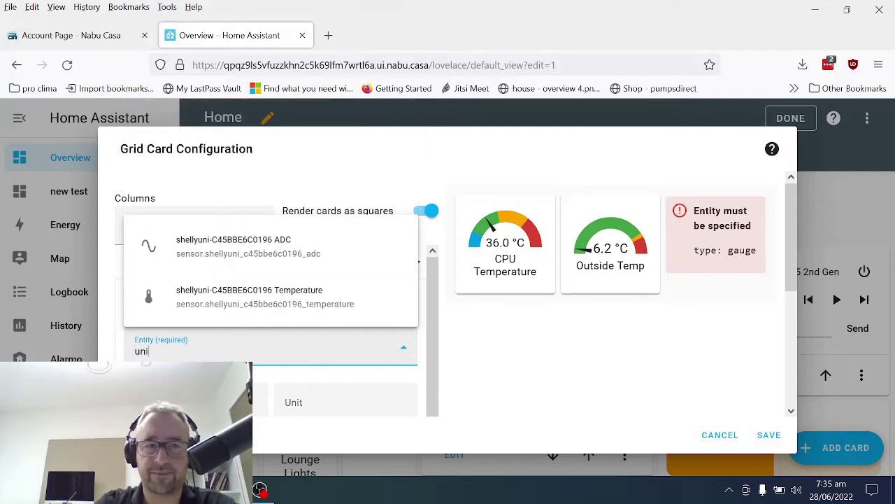
{"action": "left_click", "coordinate": [314, 259]}
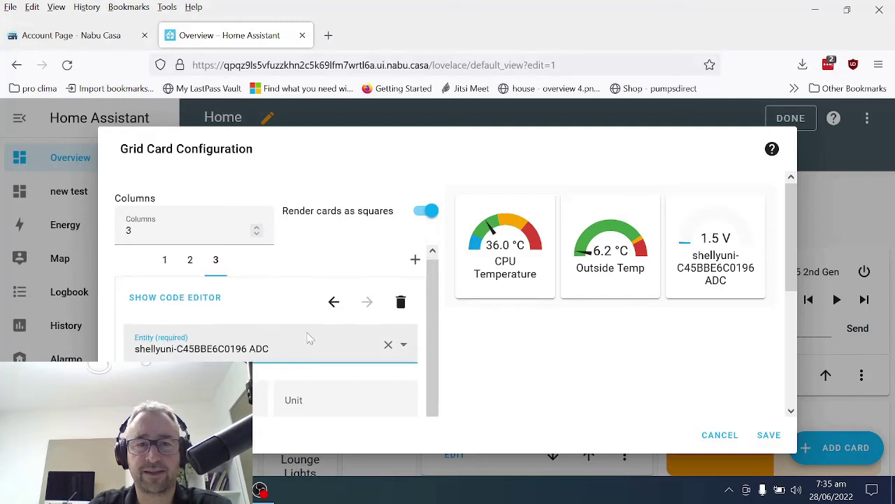
- Set the ADC gauge's minimum to 0 and its maximum to 1.6
{"action": "scroll", "coordinate": [483, 392], "scroll_direction": "down", "scroll_amount": 2}
{"action": "scroll", "coordinate": [378, 346], "scroll_direction": "down", "scroll_amount": 1}
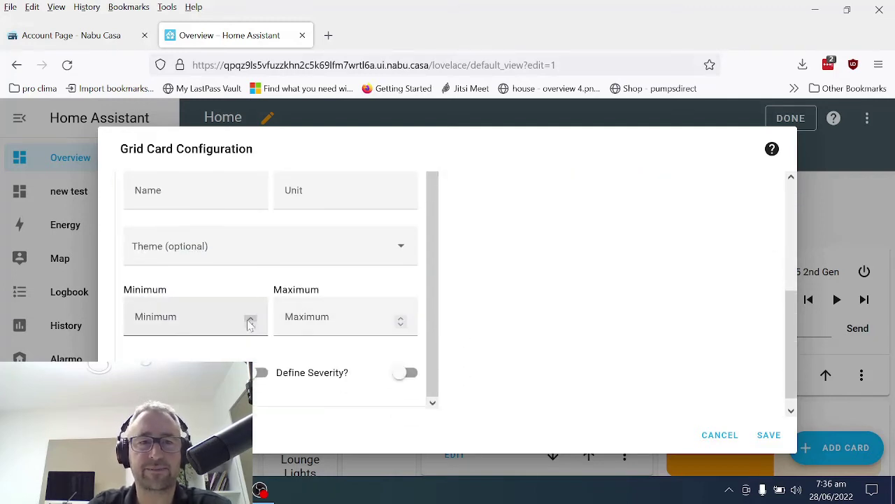
{"action": "left_click", "coordinate": [188, 318]}
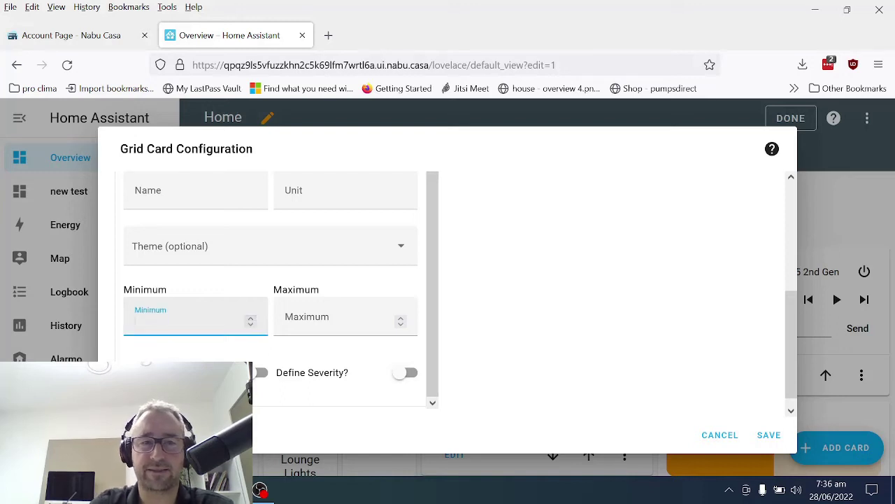
{"action": "type", "text": "0"}
{"action": "left_click", "coordinate": [283, 331]}
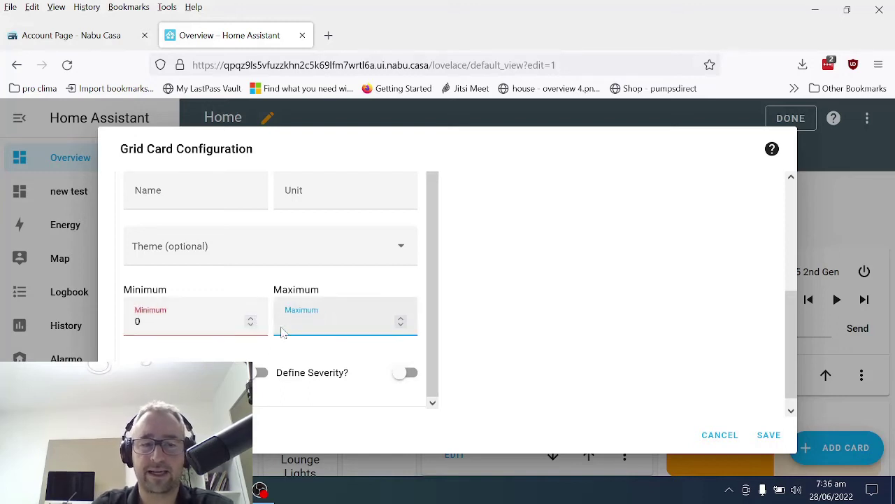
{"action": "type", "text": "1.6"}
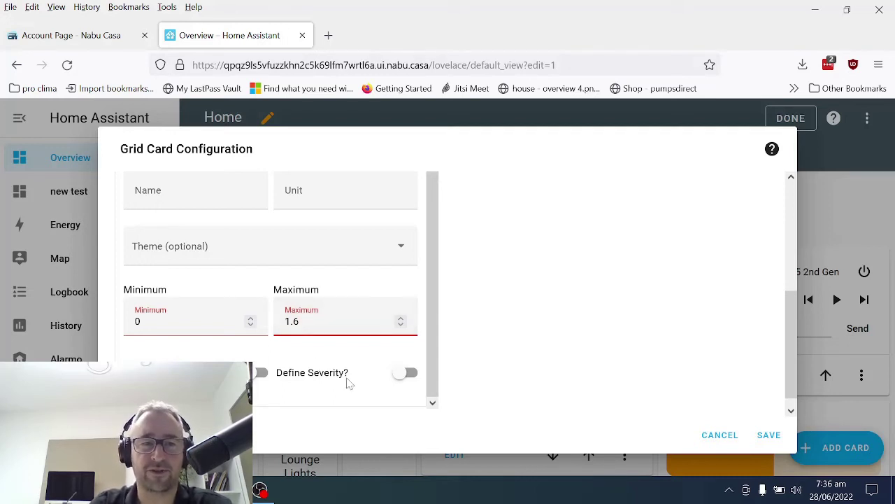
- Enable the needle gauge display and severity definition for the ADC gauge
{"action": "left_click", "coordinate": [261, 375]}
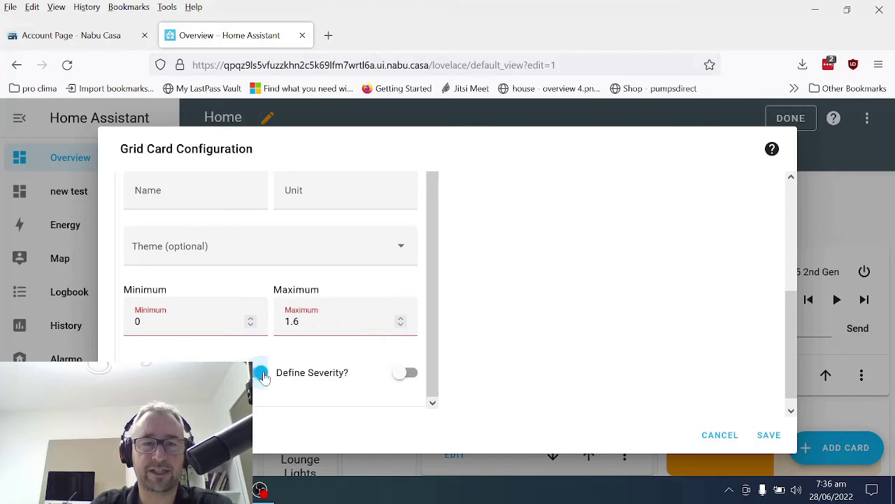
{"action": "left_click", "coordinate": [406, 374]}
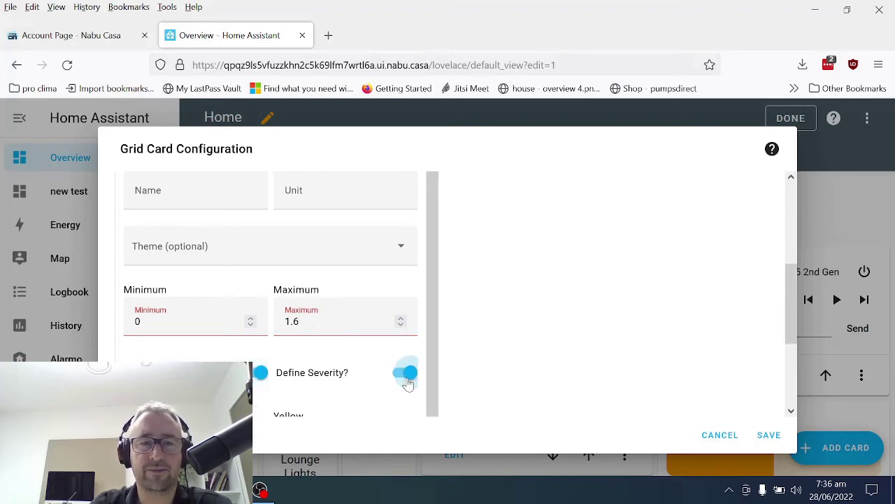
- Set the ADC gauge's severity thresholds to green 1.3 and yellow 0.9, fill in a red threshold, and save the grid card
{"action": "scroll", "coordinate": [410, 384], "scroll_direction": "down", "scroll_amount": 2}
{"action": "scroll", "coordinate": [409, 383], "scroll_direction": "down", "scroll_amount": 1}
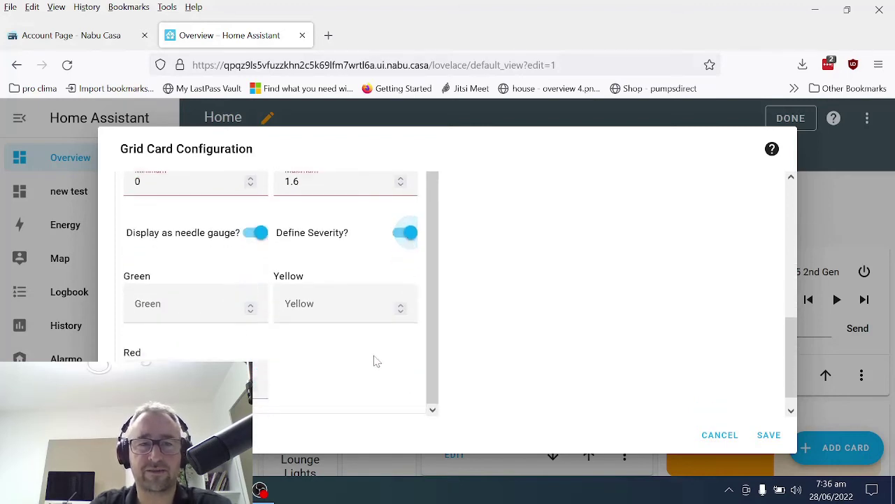
{"action": "left_click", "coordinate": [251, 311]}
{"action": "type", "text": "2"}
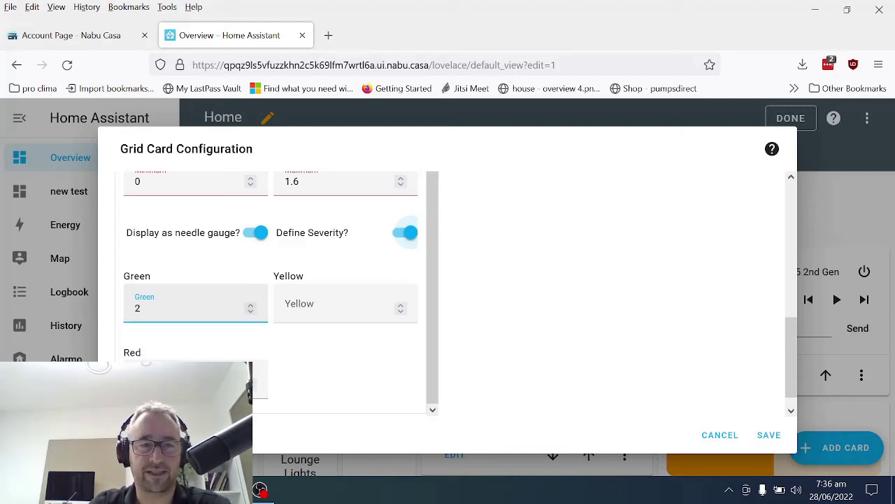
{"action": "key", "text": "ctrl+a"}
{"action": "type", "text": "1"}
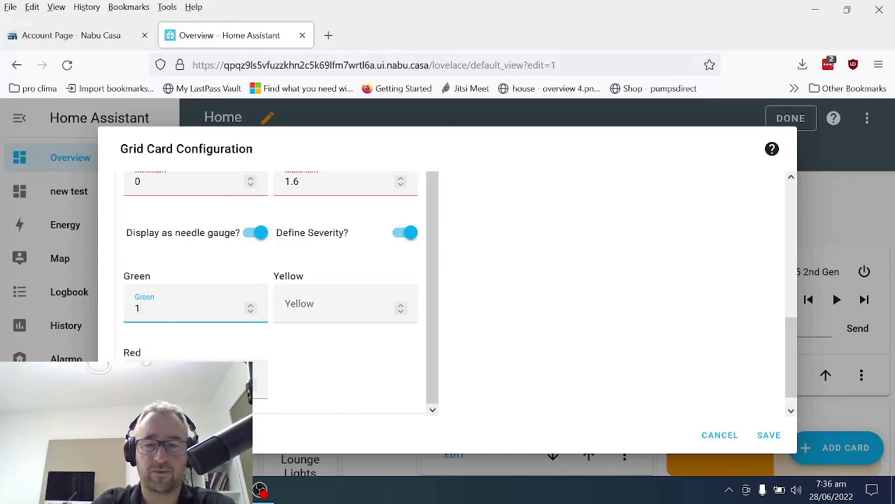
{"action": "type", "text": ".3"}
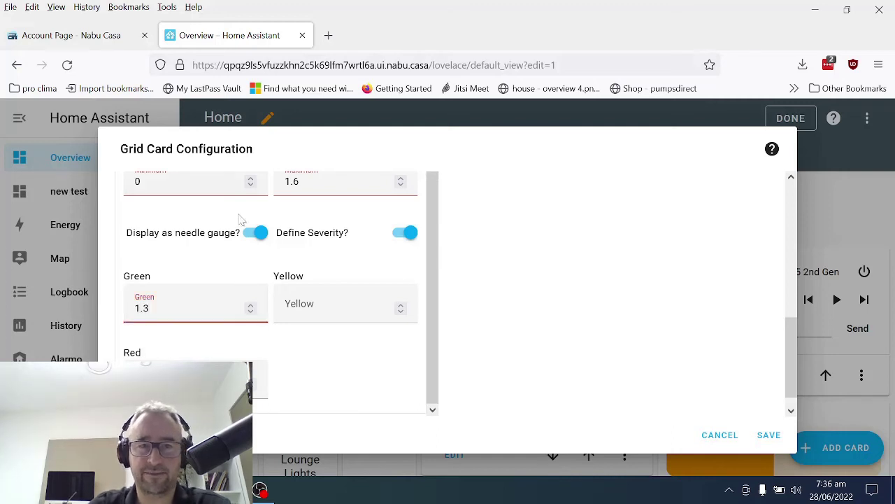
{"action": "left_click", "coordinate": [310, 329]}
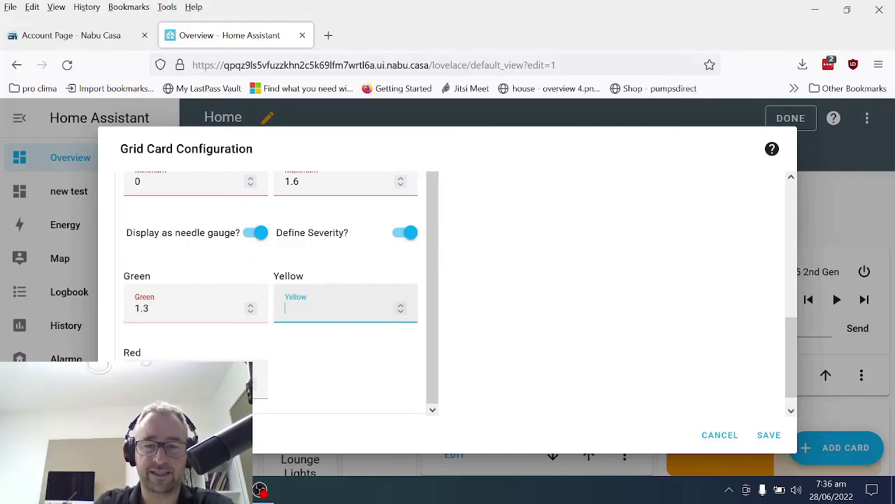
{"action": "type", "text": "0.9"}
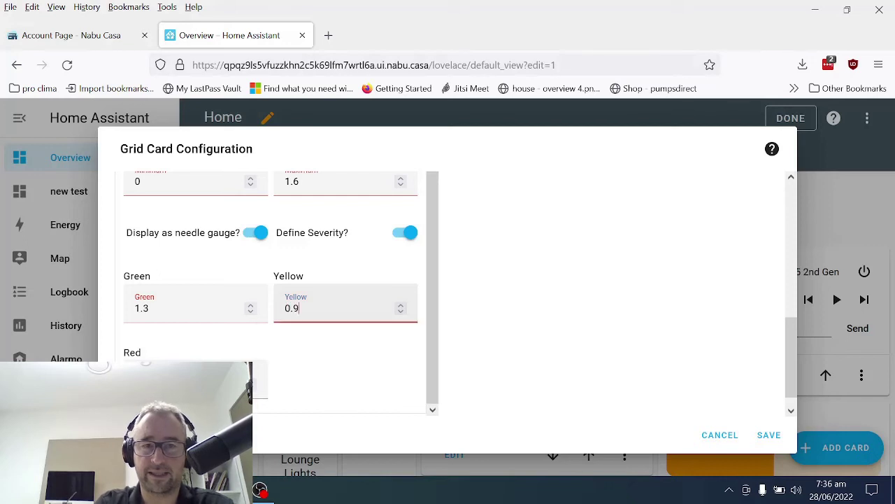
{"action": "key", "text": "Tab"}
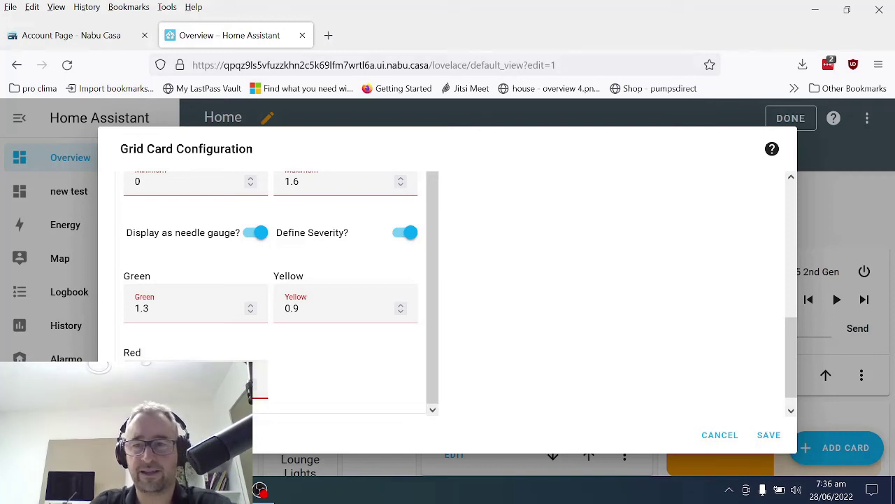
{"action": "left_click", "coordinate": [768, 434]}
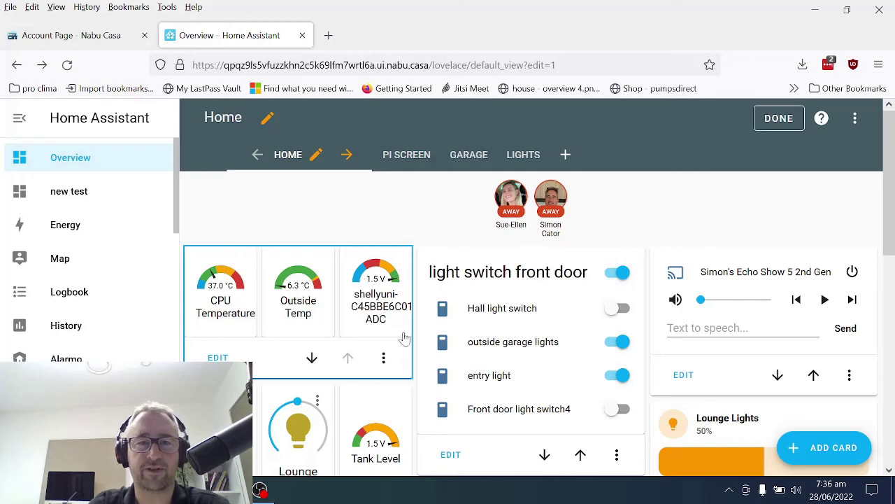
- Reopen the gauge grid card, name its third gauge "Water Level", and save the card
{"action": "left_click", "coordinate": [223, 357]}
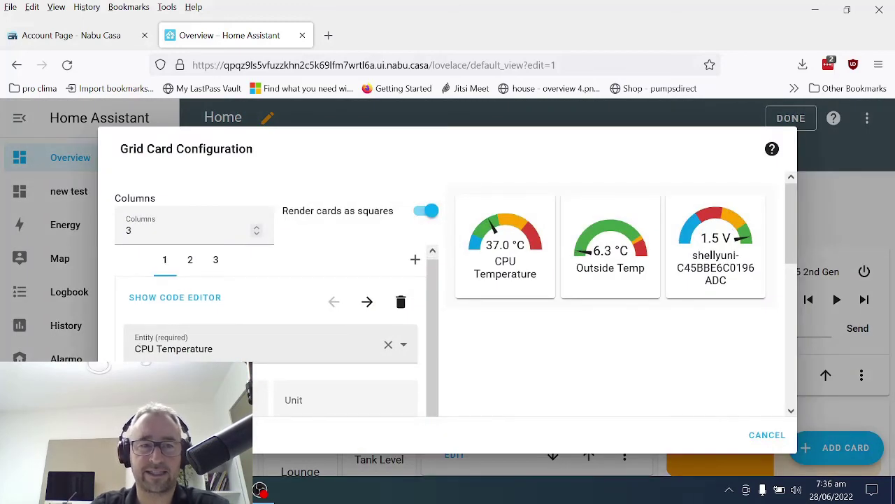
{"action": "scroll", "coordinate": [230, 340], "scroll_direction": "down", "scroll_amount": 2}
{"action": "scroll", "coordinate": [224, 281], "scroll_direction": "up", "scroll_amount": 2}
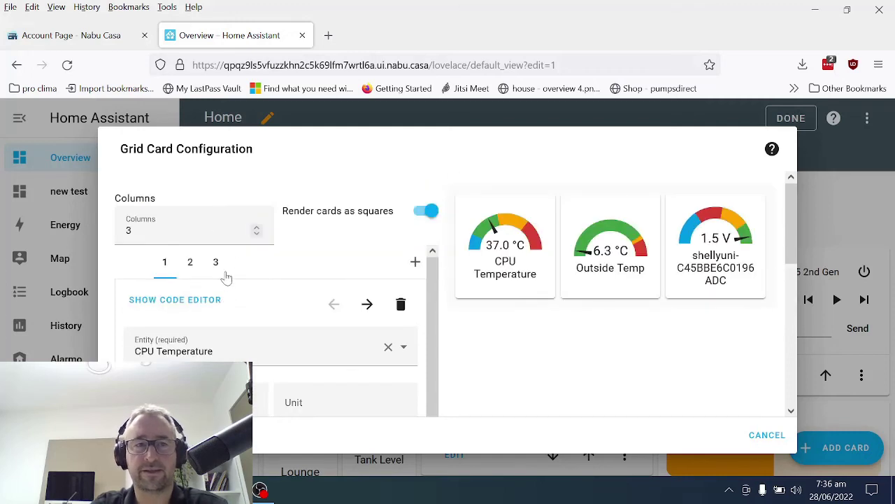
{"action": "left_click", "coordinate": [216, 263]}
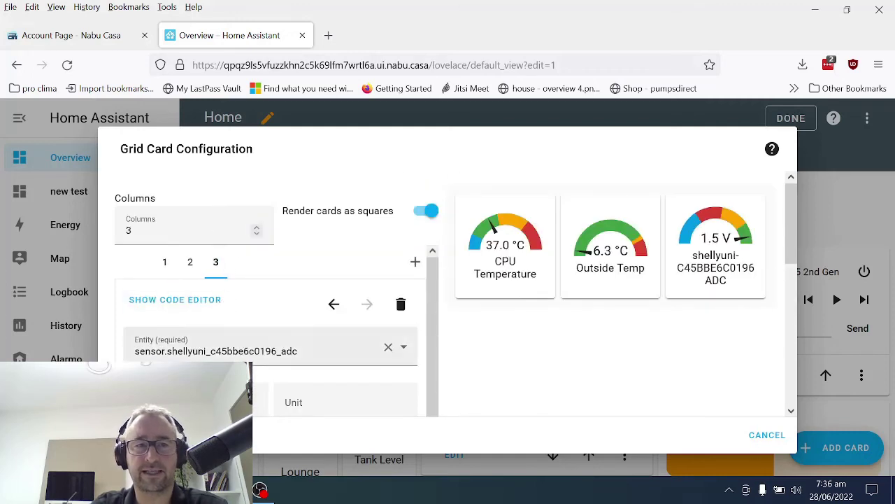
{"action": "scroll", "coordinate": [273, 329], "scroll_direction": "down", "scroll_amount": 1}
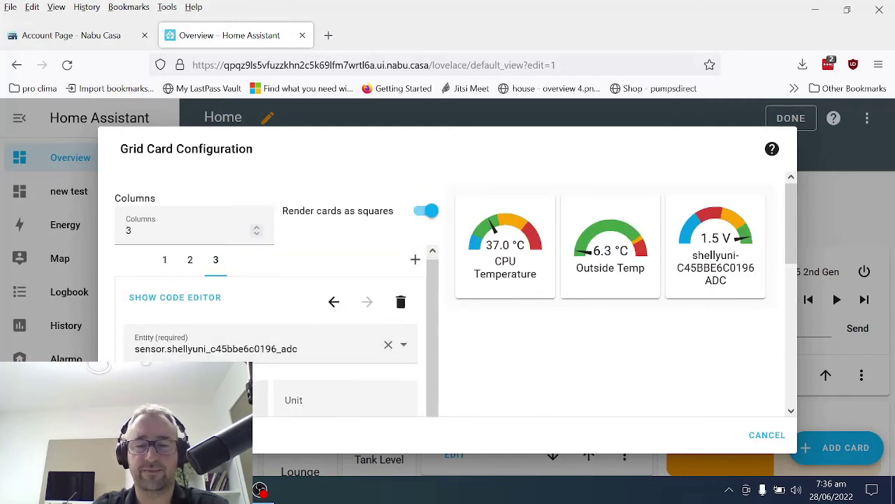
{"action": "type", "text": "Wa"}
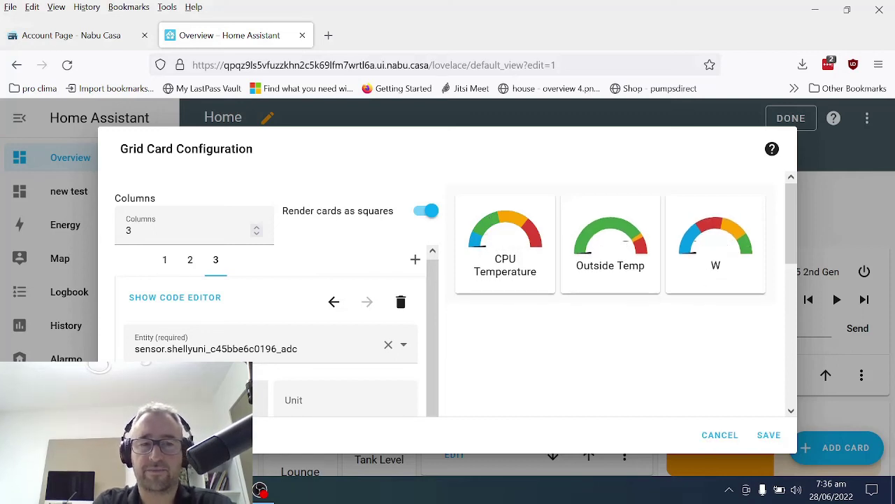
{"action": "type", "text": "ter Level"}
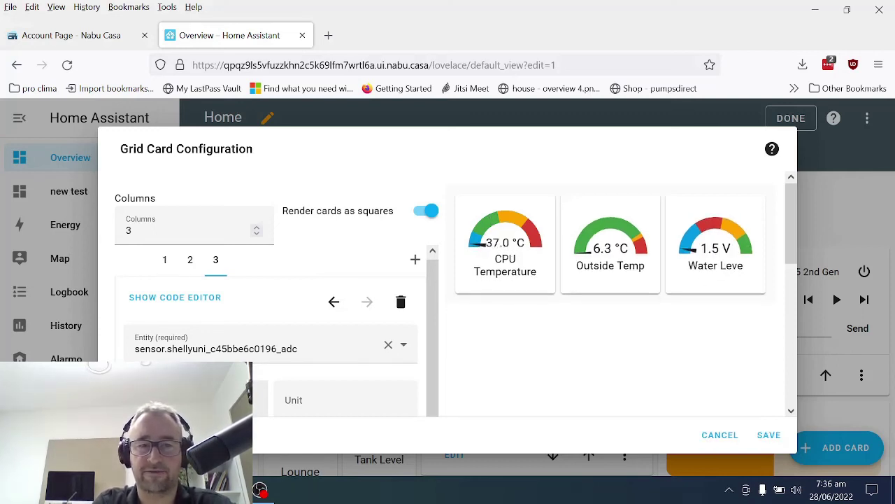
{"action": "left_click", "coordinate": [773, 435]}
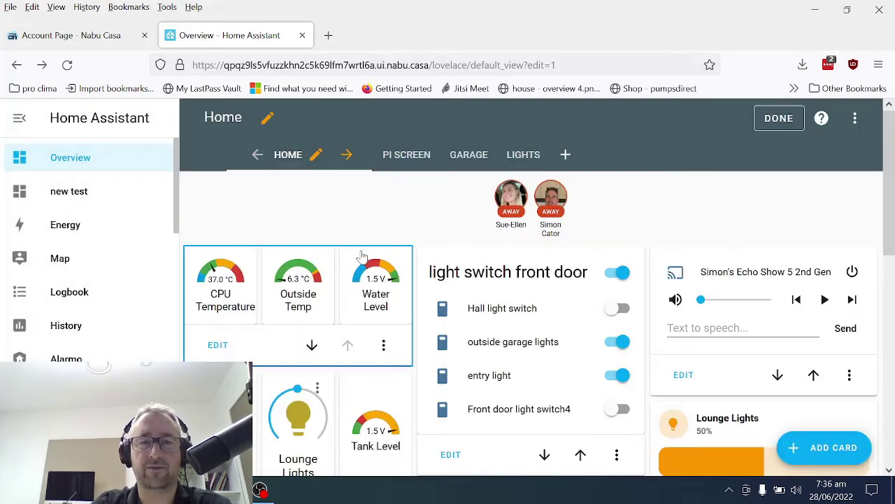